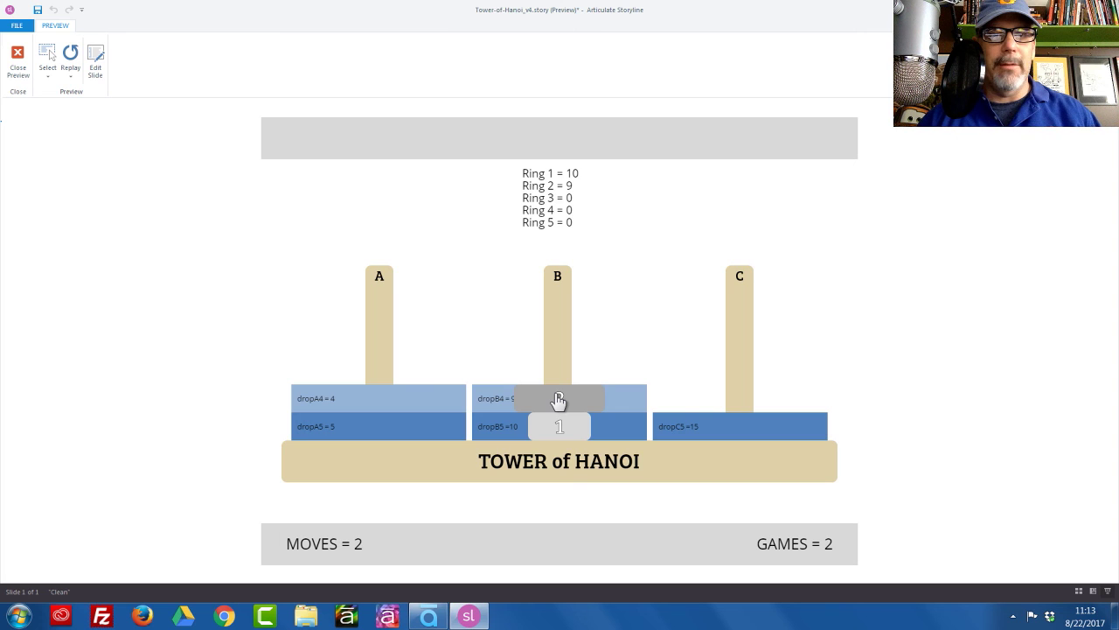
# Test moving rings 1 and 2 between towers A and B in the slide preview, and close the preview.
pyautogui.moveTo(559, 399); pyautogui.dragTo(379, 429)
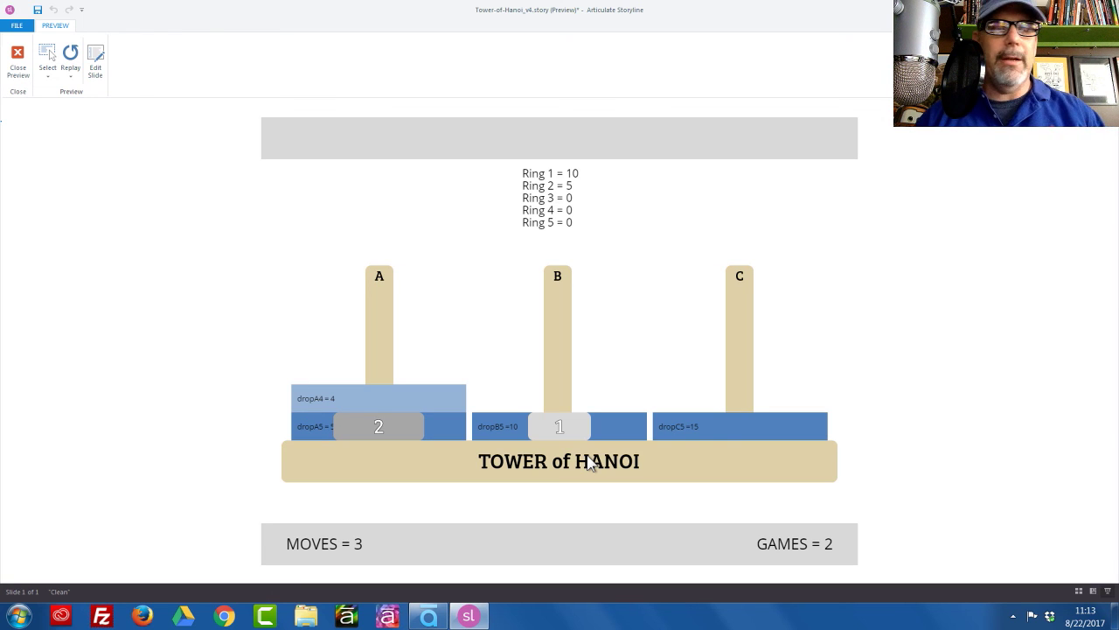
pyautogui.moveTo(377, 427); pyautogui.dragTo(560, 426)
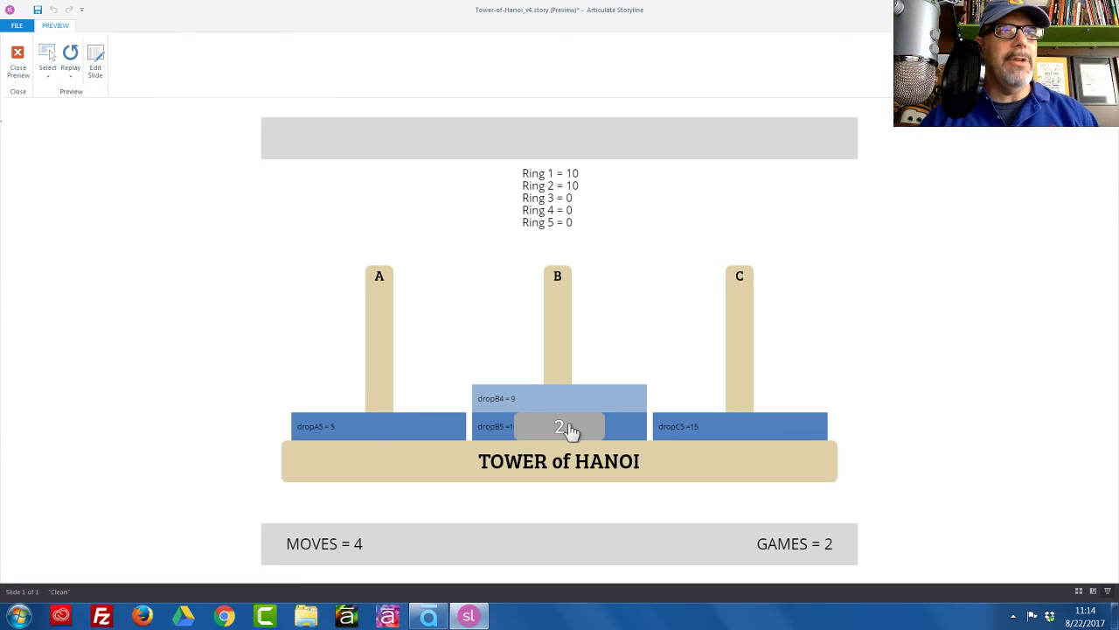
pyautogui.moveTo(572, 429); pyautogui.dragTo(376, 435)
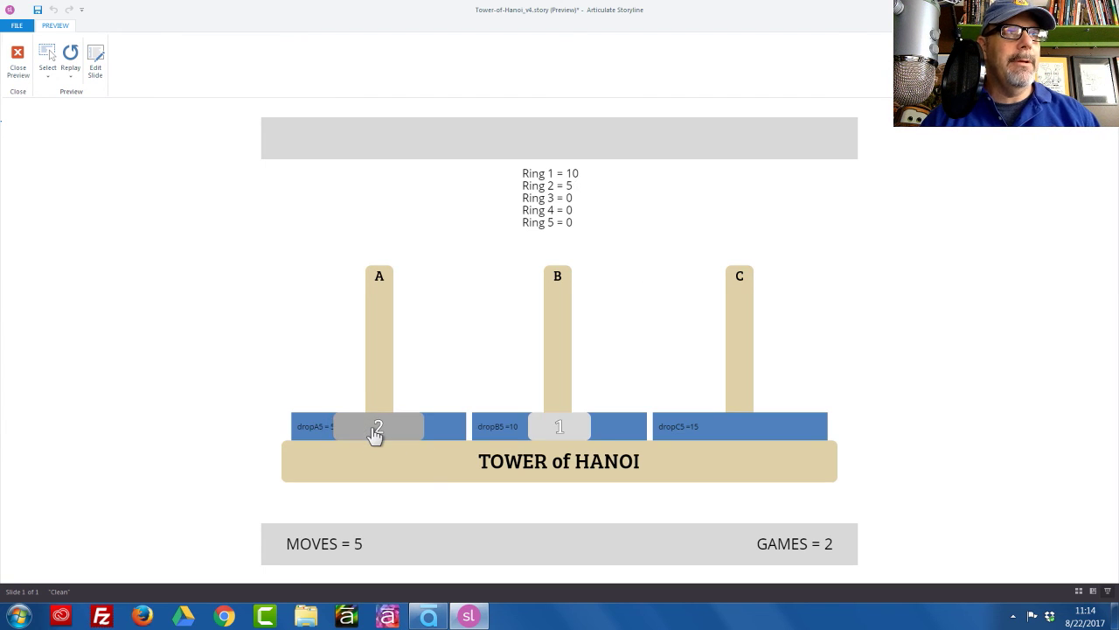
pyautogui.moveTo(564, 430); pyautogui.dragTo(371, 393)
pyautogui.click(21, 63)
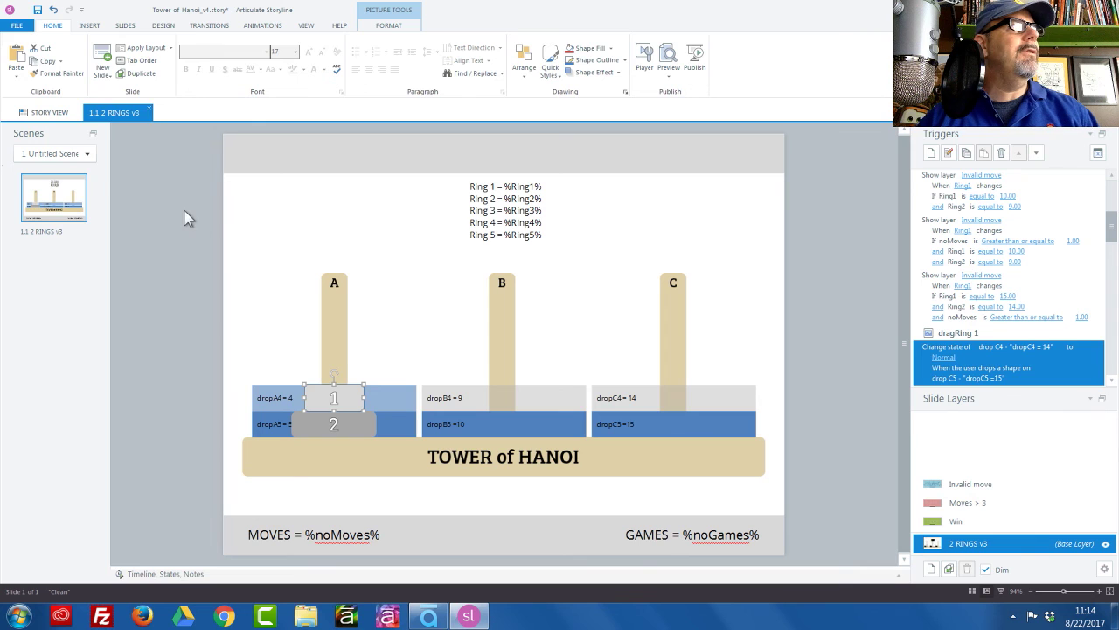
# Convert the 2 RINGS v3 slide to a freeform Drag and Drop question.
pyautogui.click(154, 171)
pyautogui.click(91, 26)
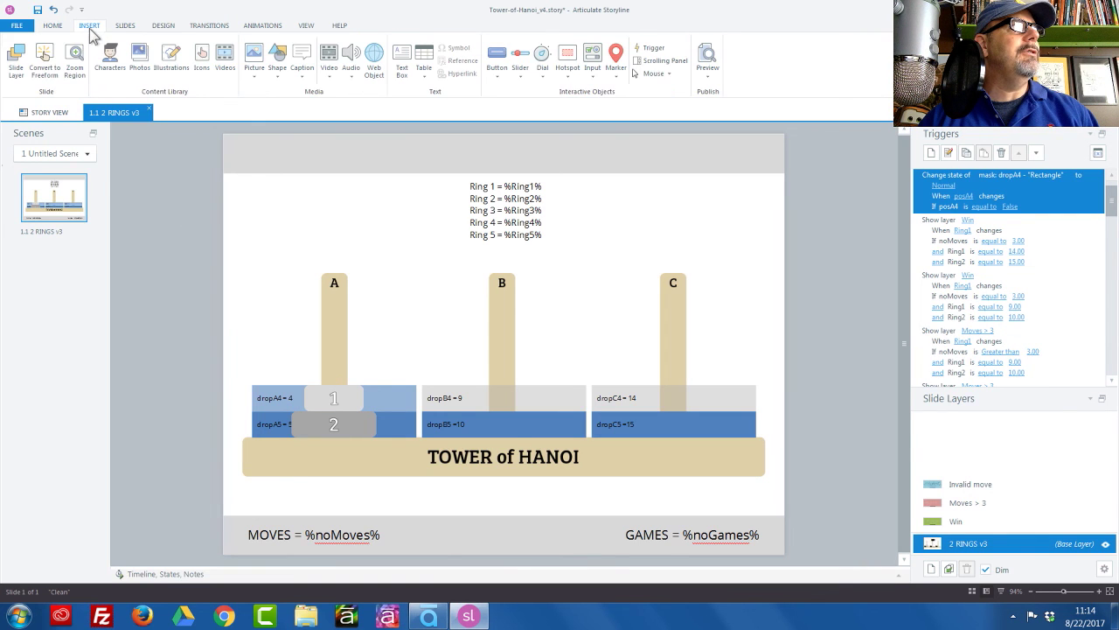
pyautogui.click(44, 63)
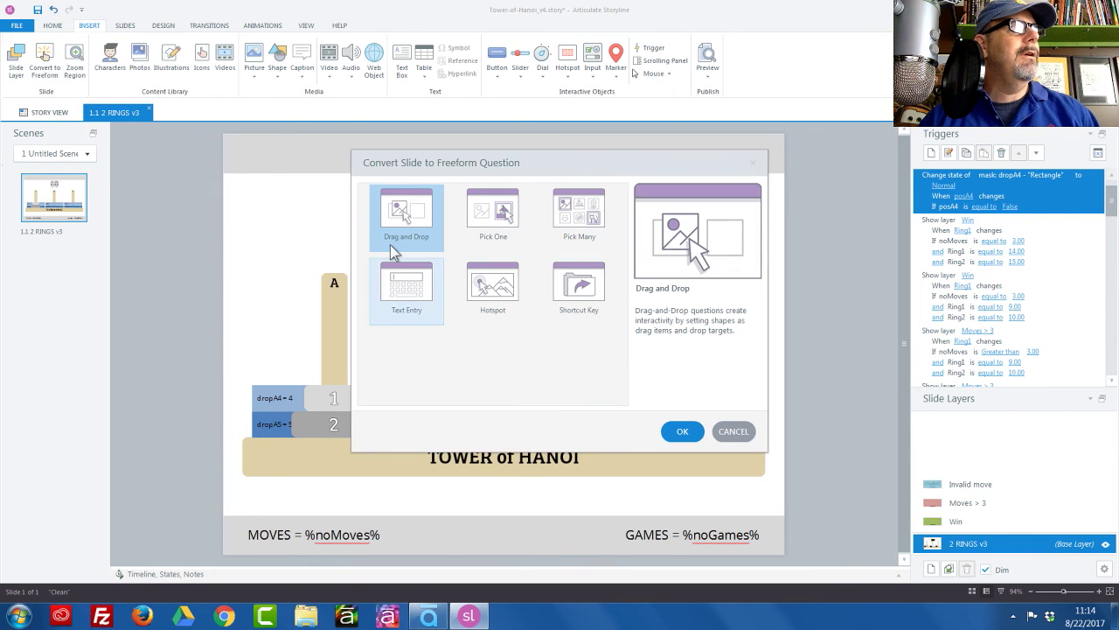
pyautogui.click(685, 430)
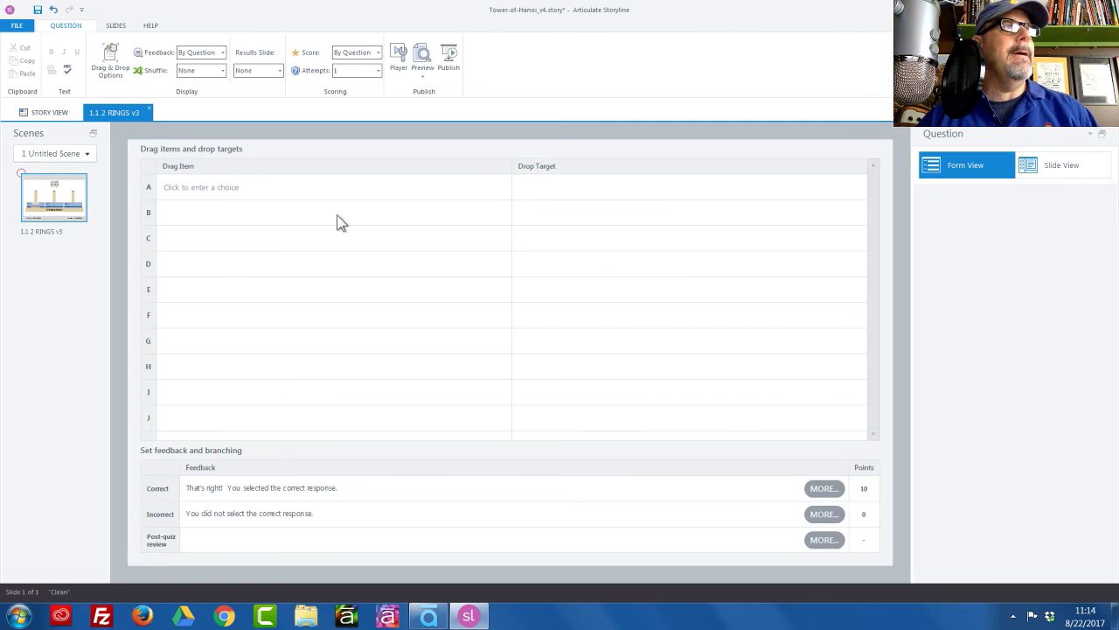
# Assign dragRing 1 and dragRing 2 as the question's first two drag items.
pyautogui.click(236, 193)
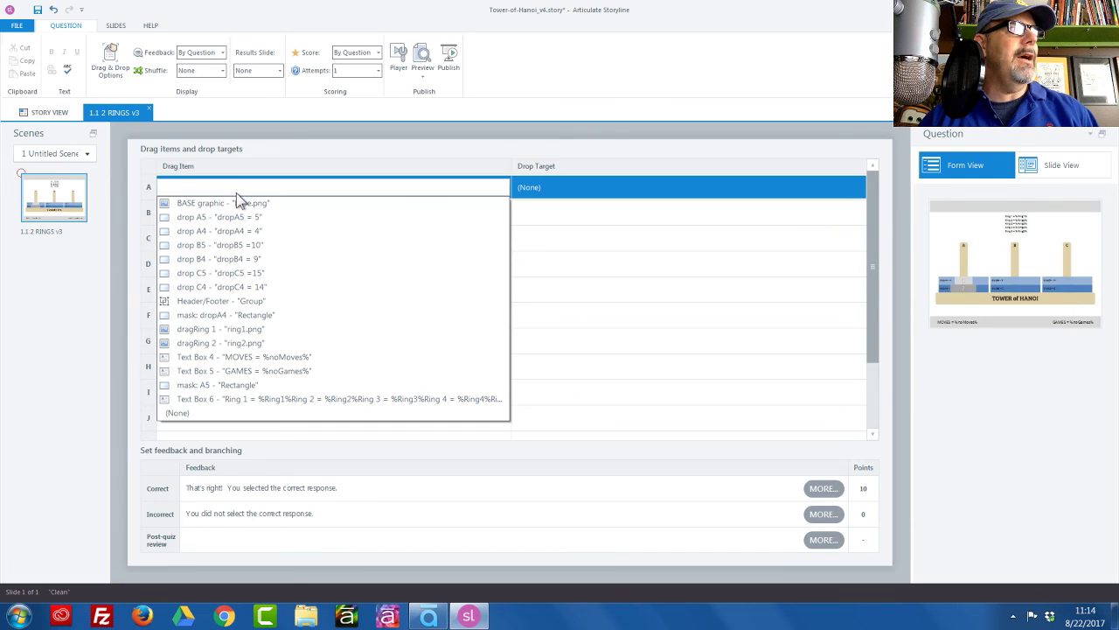
pyautogui.click(223, 328)
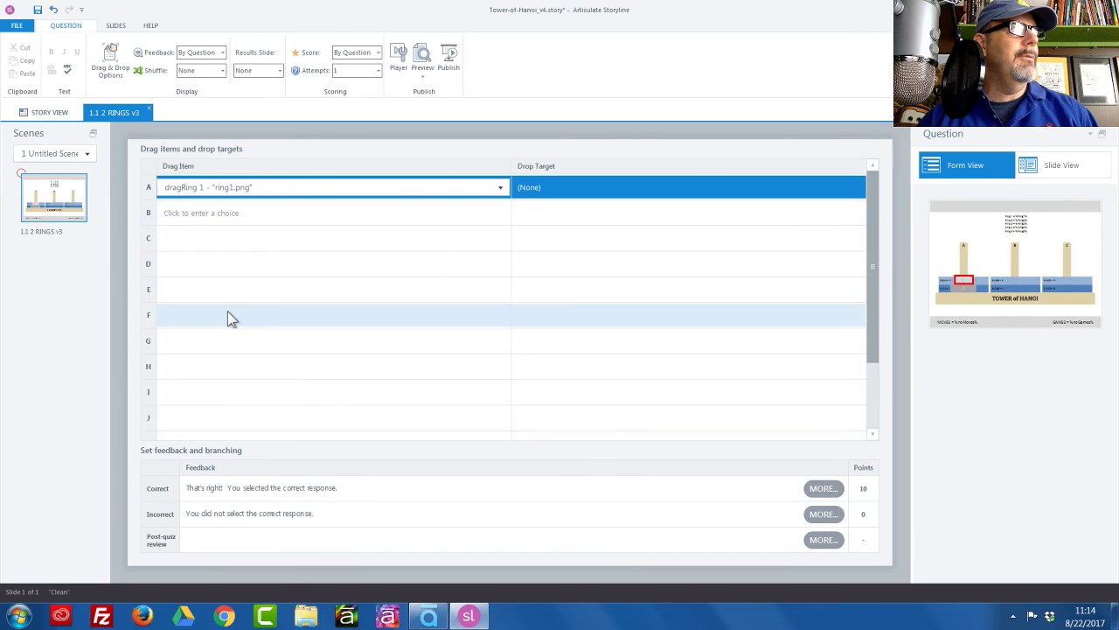
pyautogui.click(248, 211)
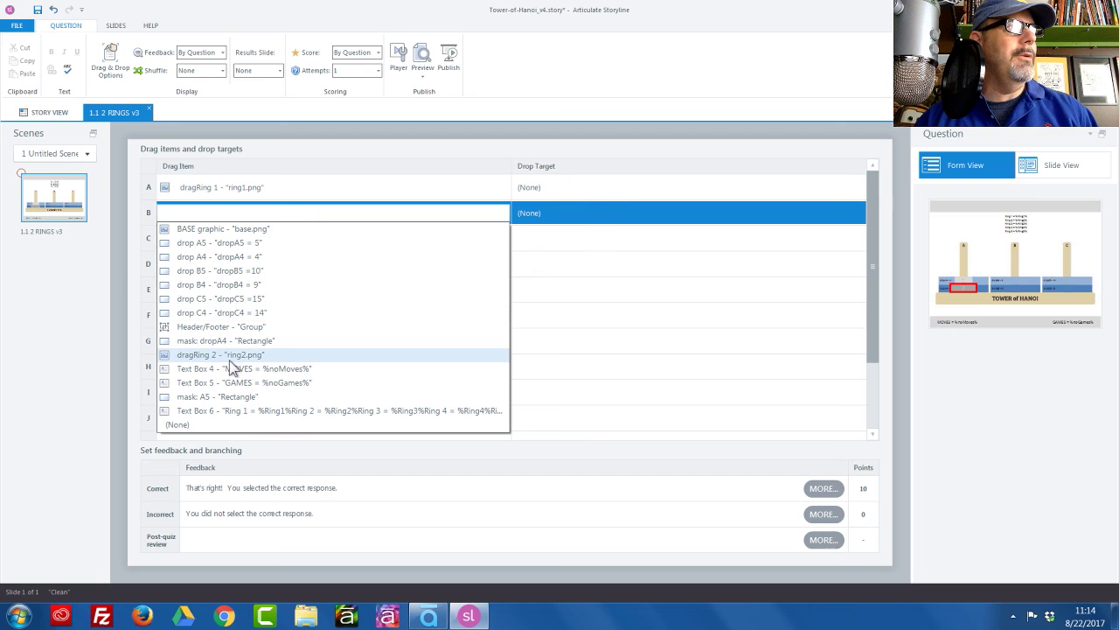
pyautogui.click(238, 362)
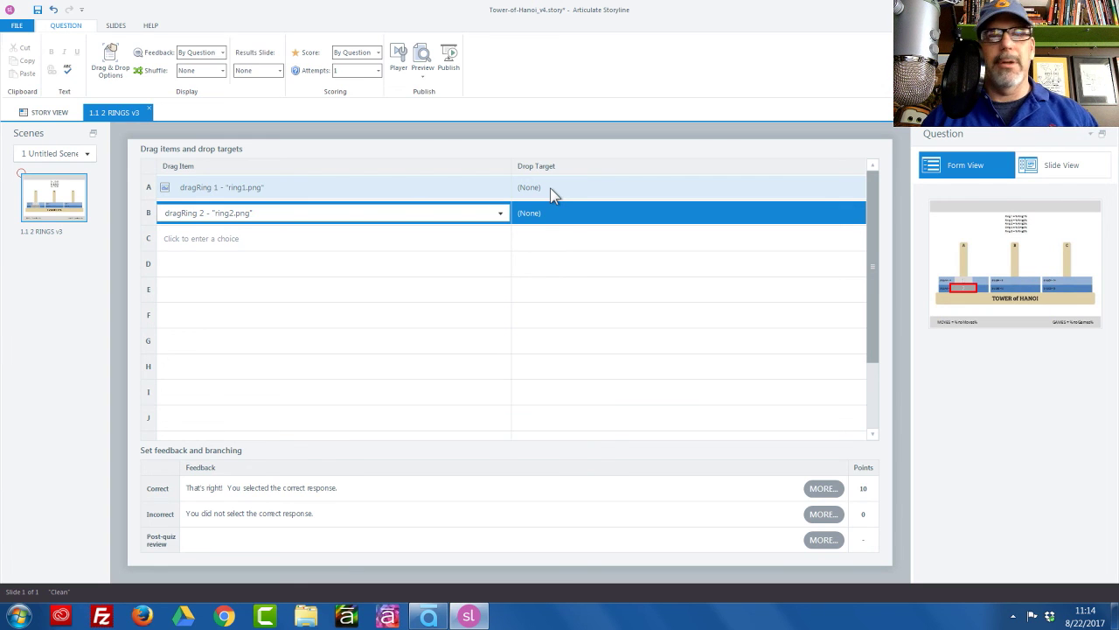
# Add drop A5, drop A4, drop B5, drop B4, drop C5 and drop C4 as drop targets in rows C to H, without drag items.
pyautogui.click(550, 244)
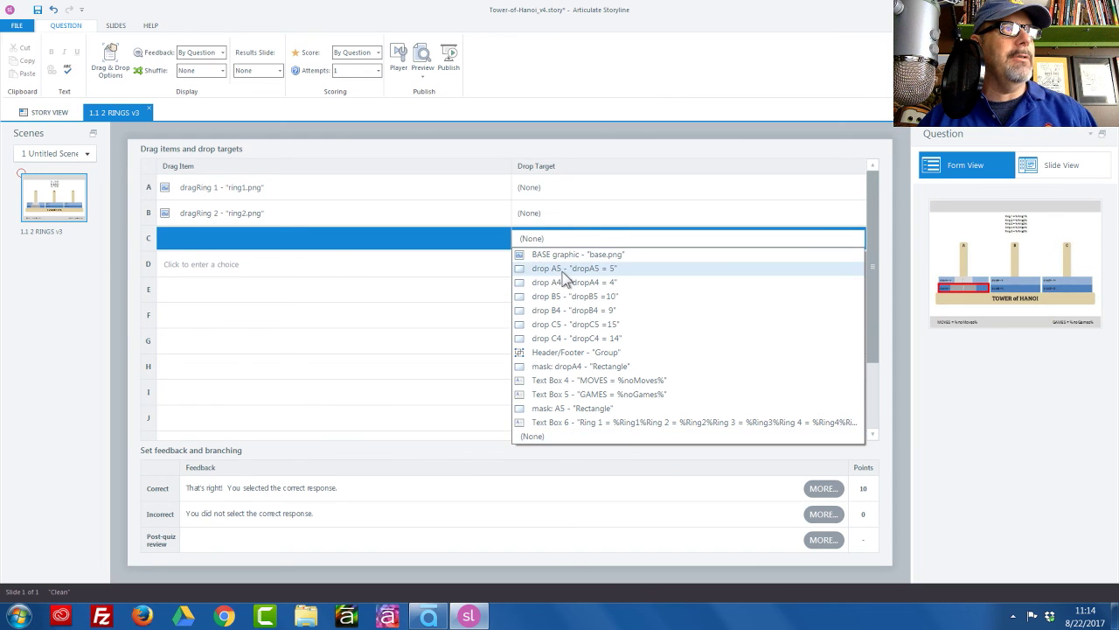
pyautogui.click(564, 268)
pyautogui.click(559, 264)
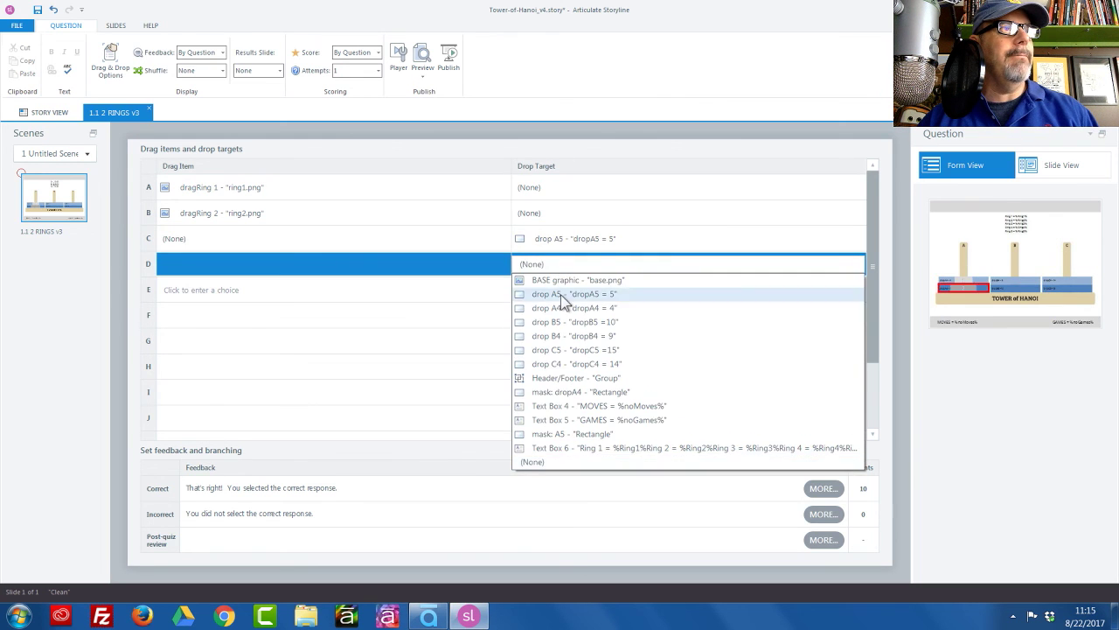
pyautogui.click(565, 307)
pyautogui.click(563, 289)
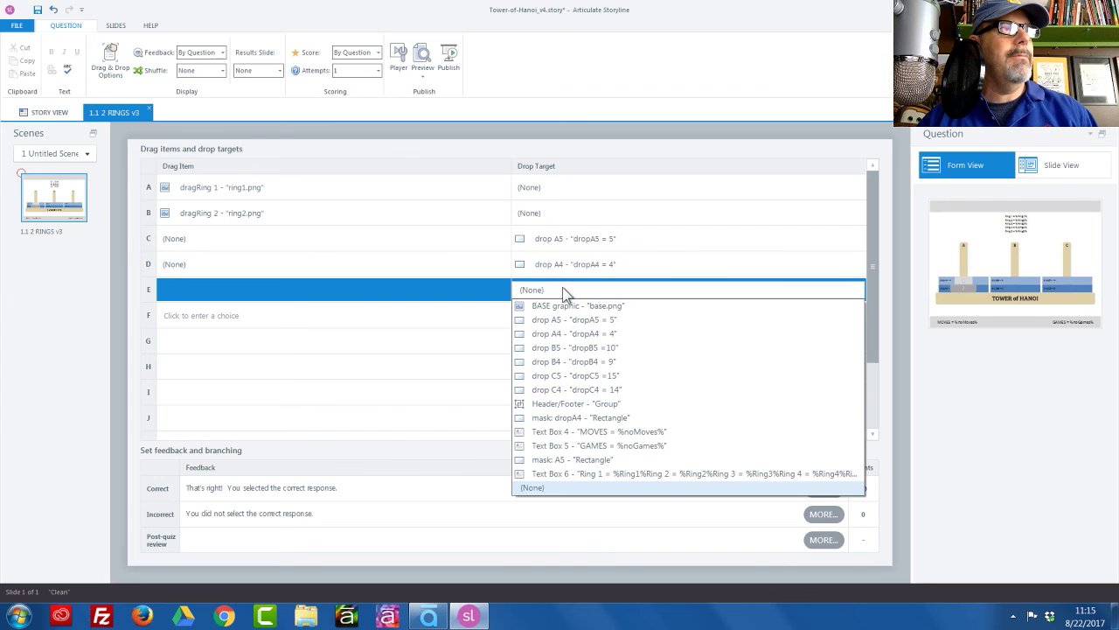
pyautogui.click(571, 348)
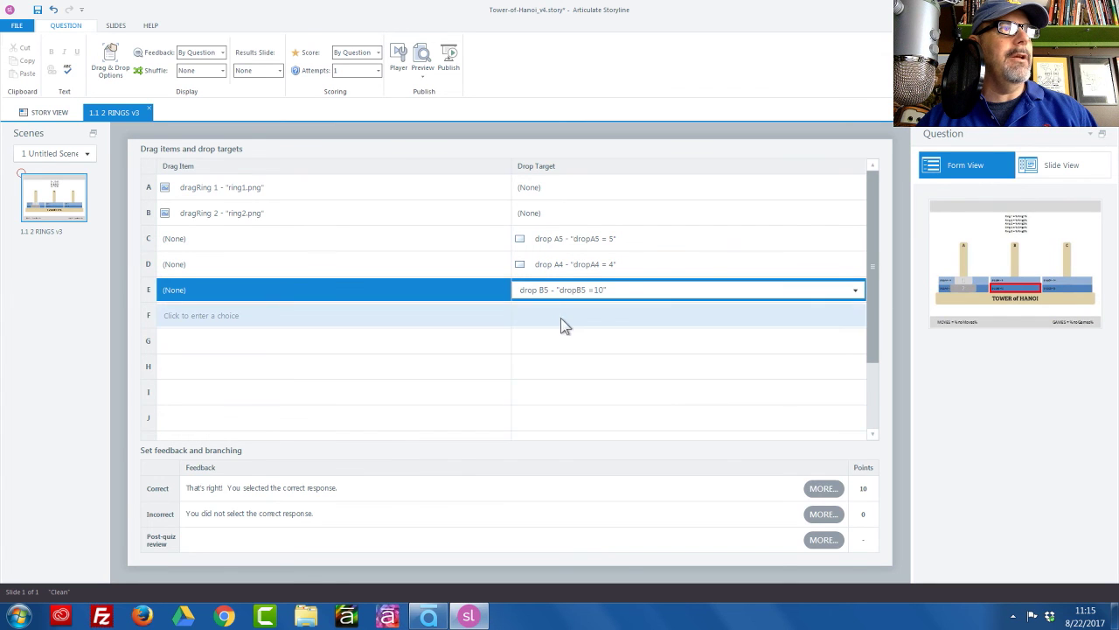
pyautogui.click(562, 317)
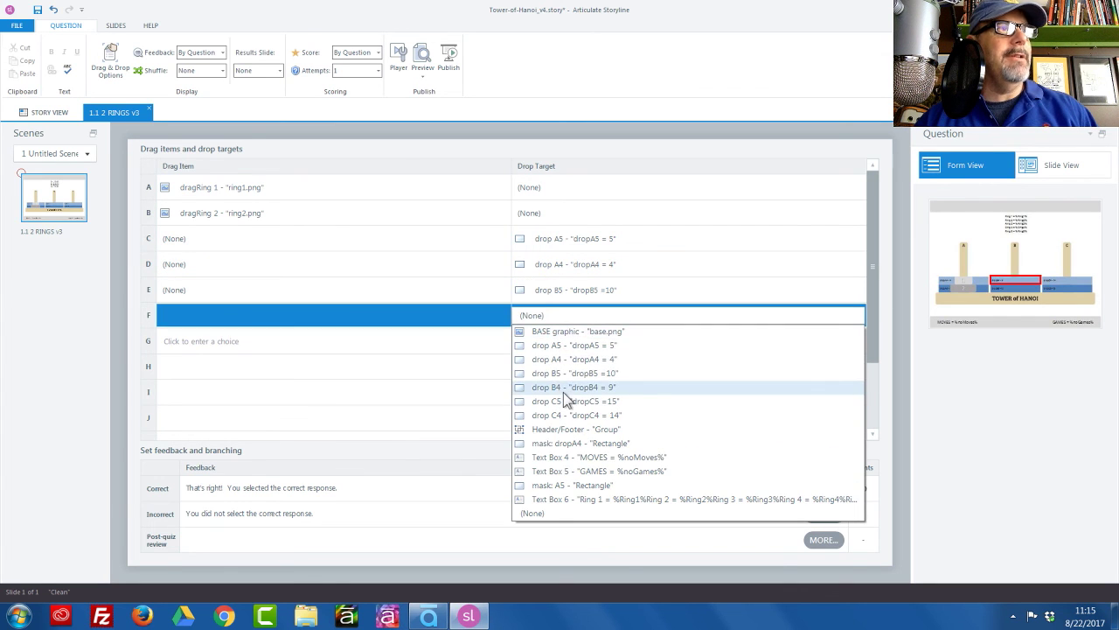
pyautogui.click(564, 393)
pyautogui.click(568, 348)
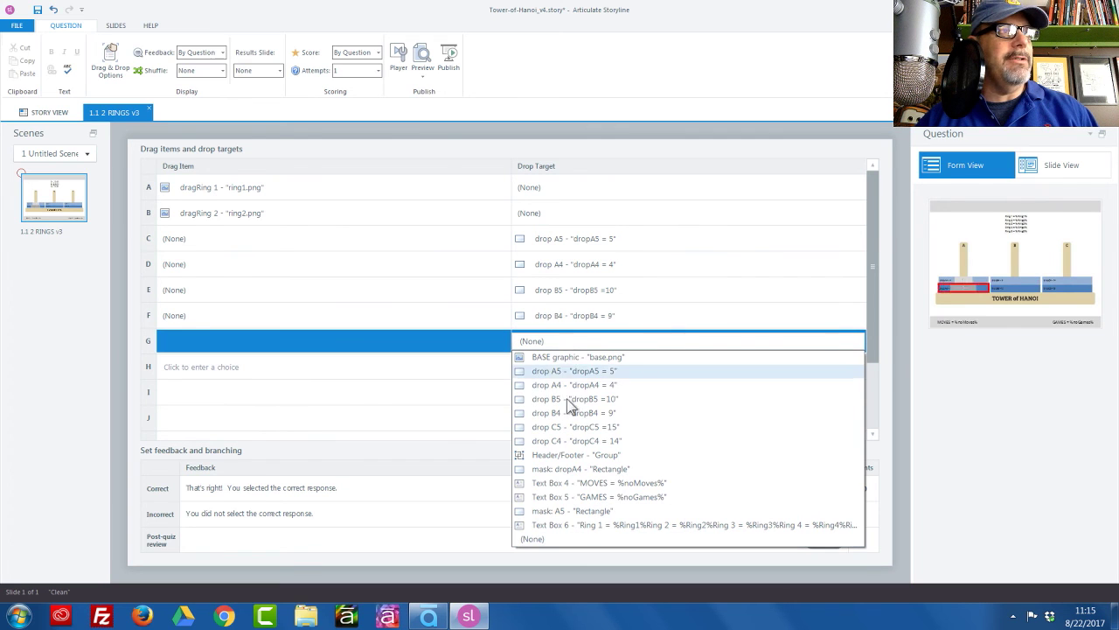
pyautogui.click(573, 426)
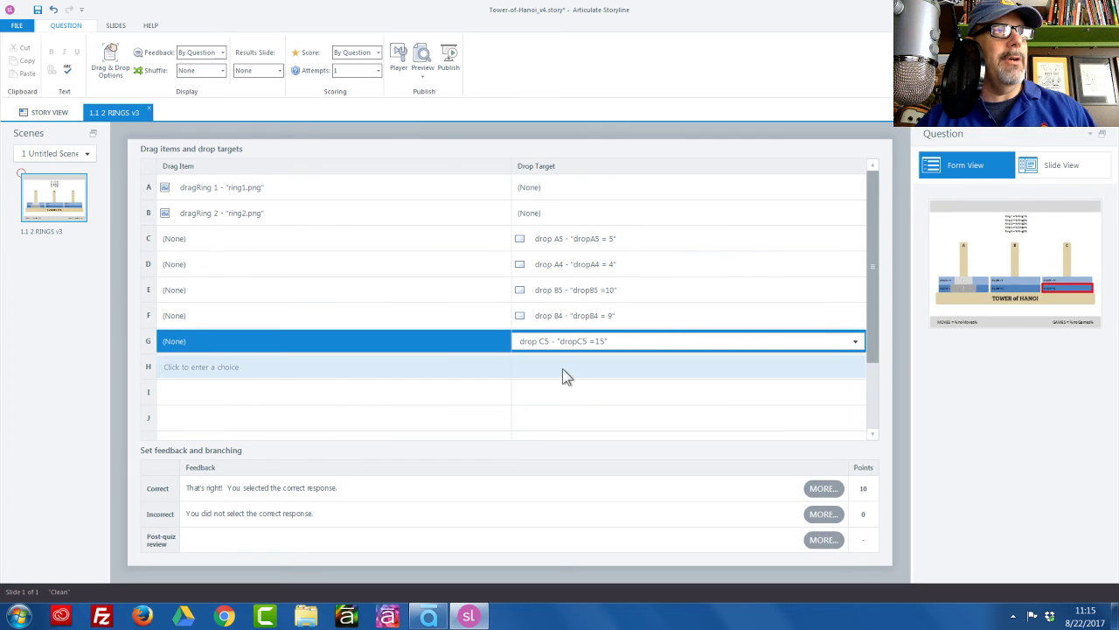
pyautogui.click(563, 368)
pyautogui.click(574, 466)
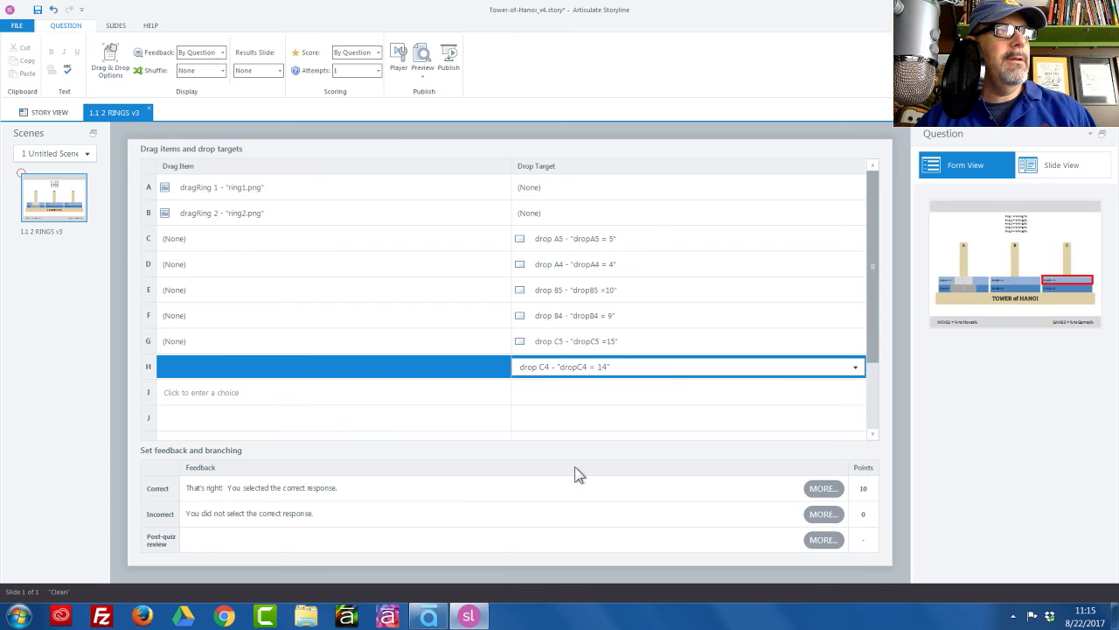
# Set the question's feedback to None and allow only one item in each drop target.
pyautogui.click(223, 52)
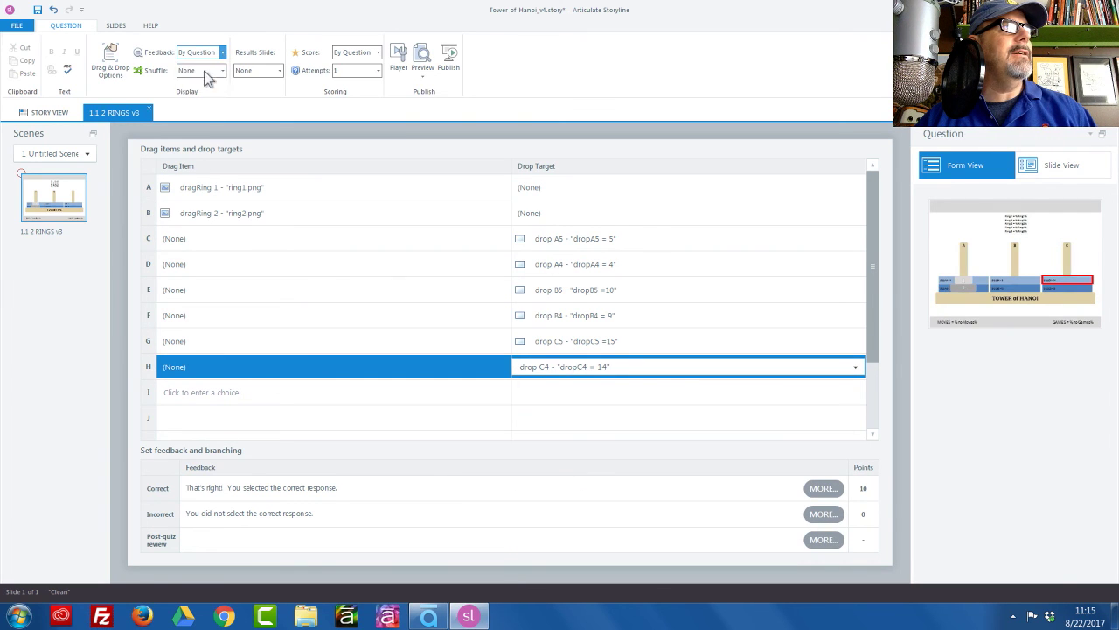
pyautogui.click(200, 71)
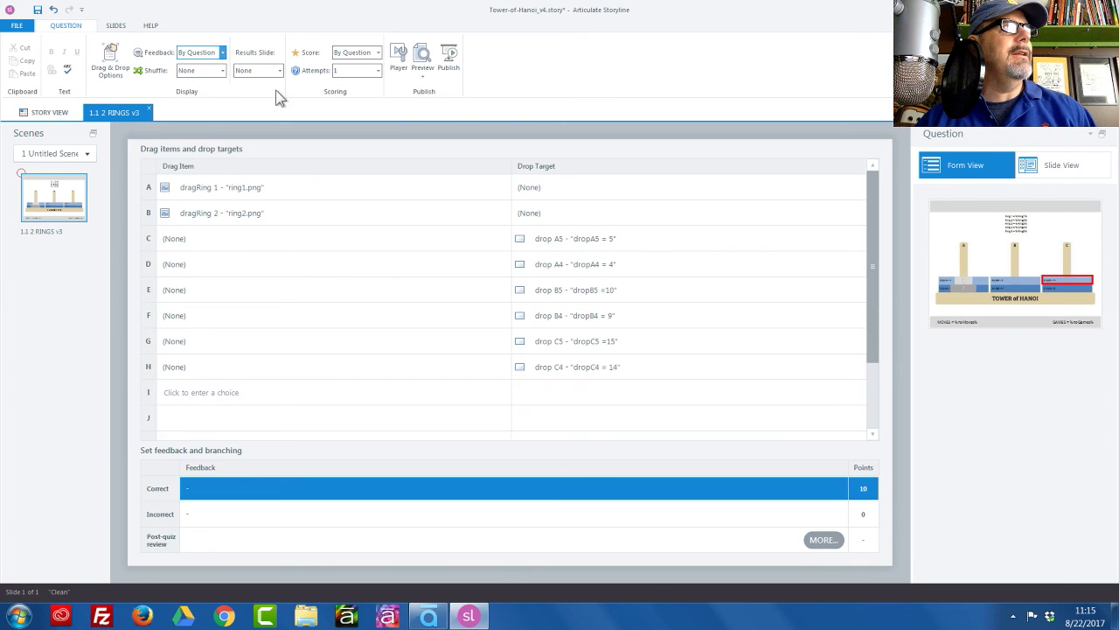
pyautogui.click(114, 66)
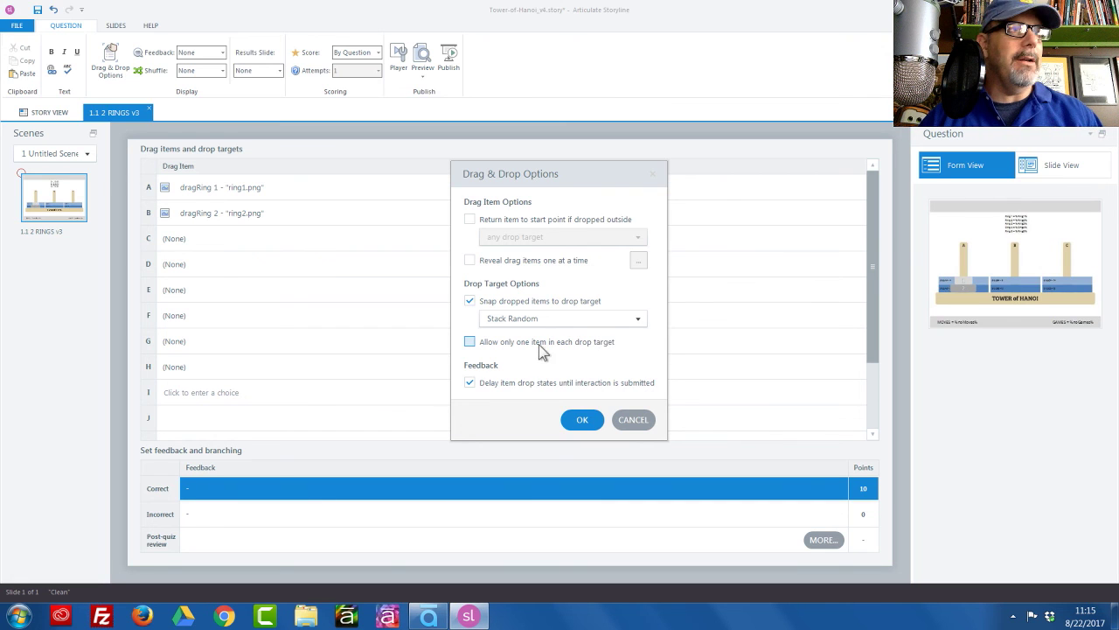
pyautogui.click(470, 342)
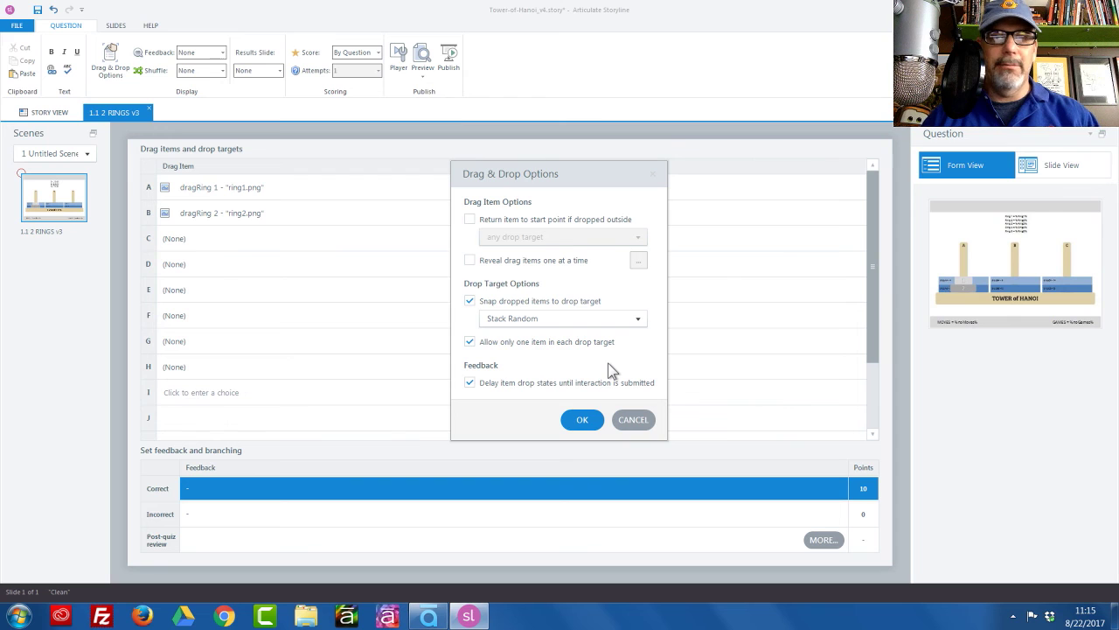
pyautogui.click(581, 420)
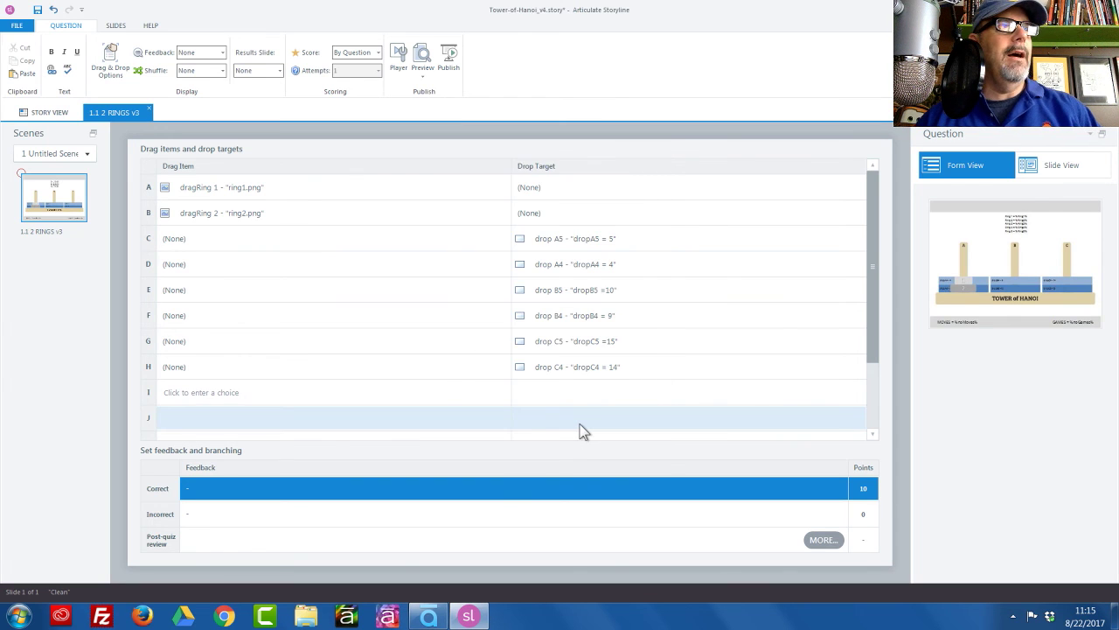
# Preview the slide and test moving both rings between the towers, including dropping each ring onto the other on tower C, and close the preview.
pyautogui.click(423, 70)
pyautogui.click(448, 102)
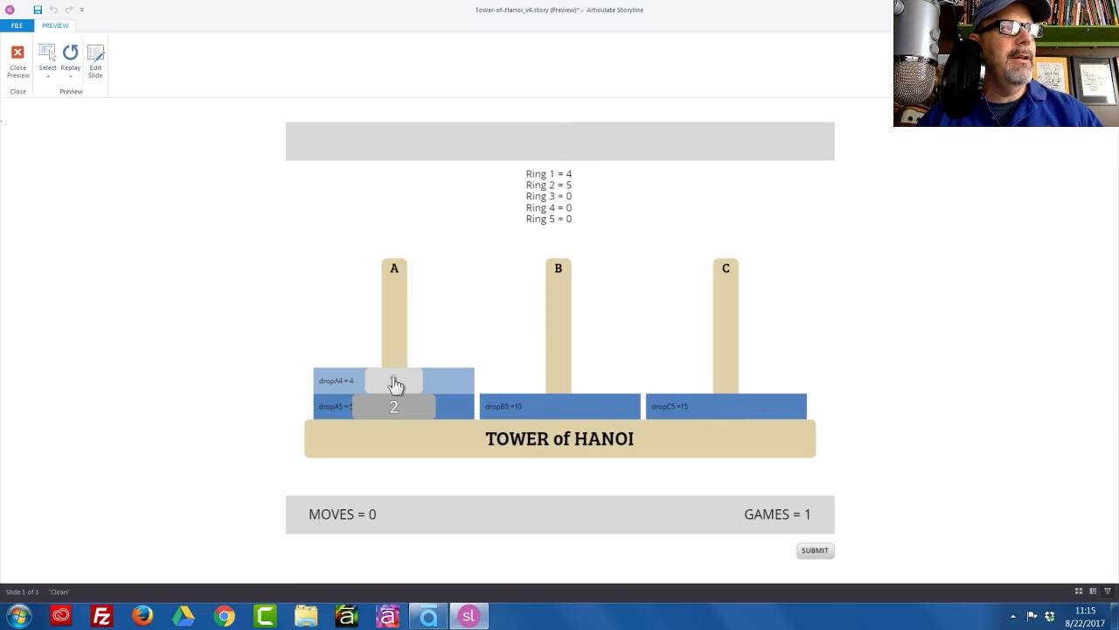
pyautogui.click(559, 392)
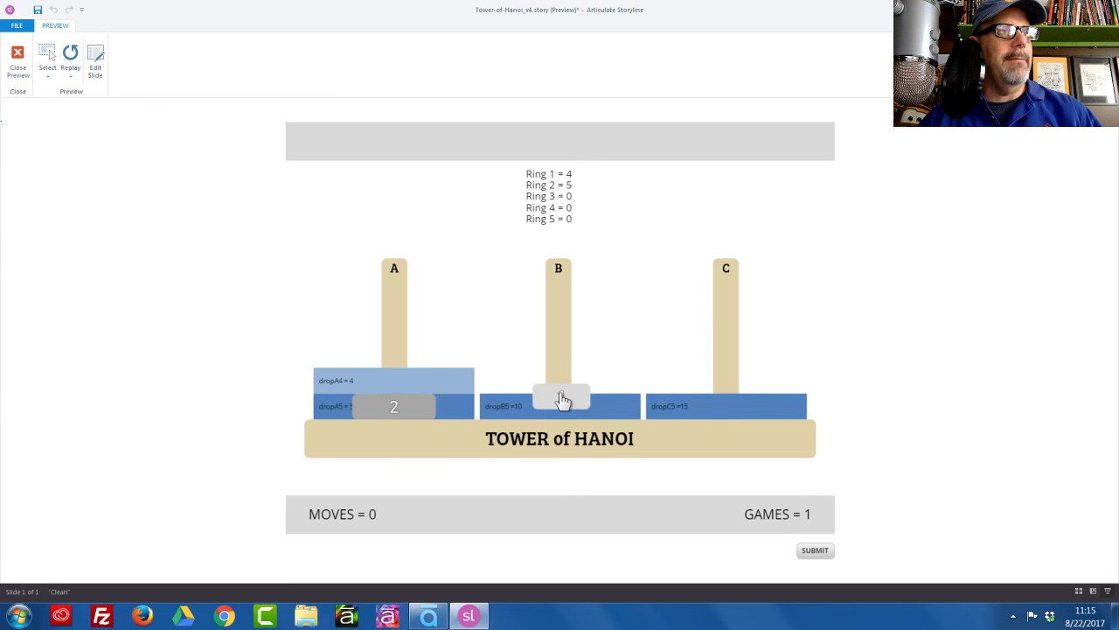
pyautogui.moveTo(400, 414); pyautogui.dragTo(735, 411)
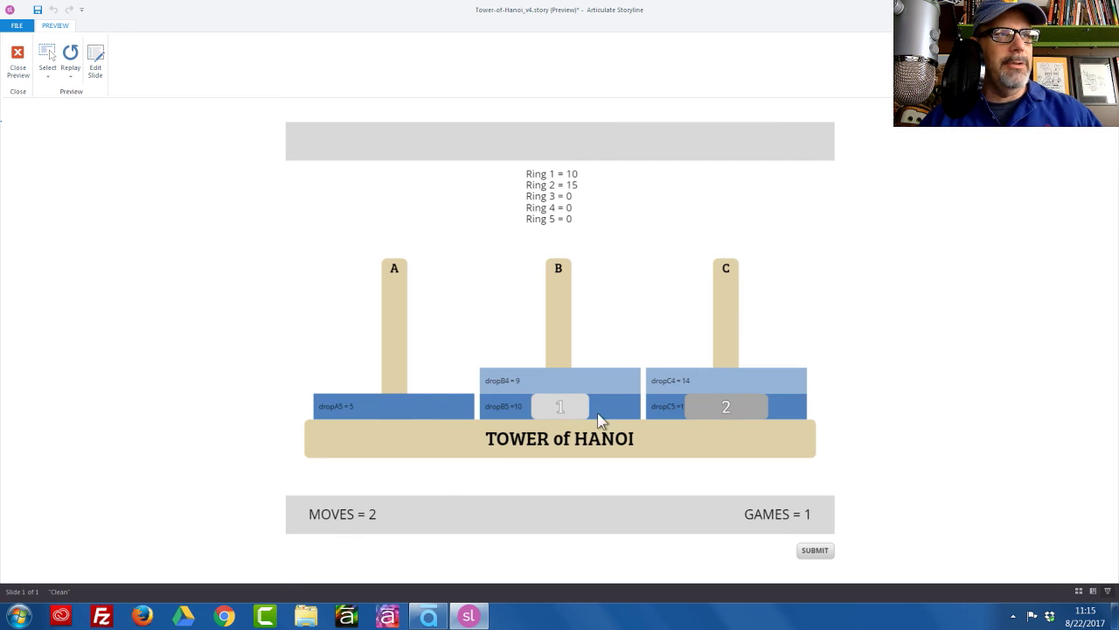
pyautogui.moveTo(562, 414); pyautogui.dragTo(730, 417)
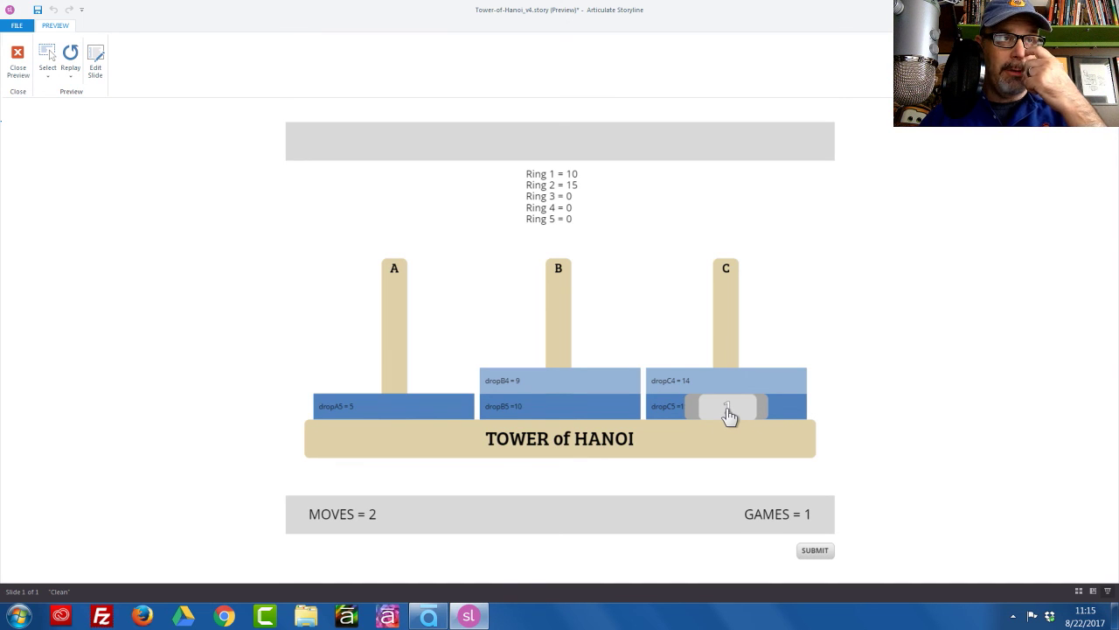
pyautogui.moveTo(731, 416); pyautogui.dragTo(730, 416)
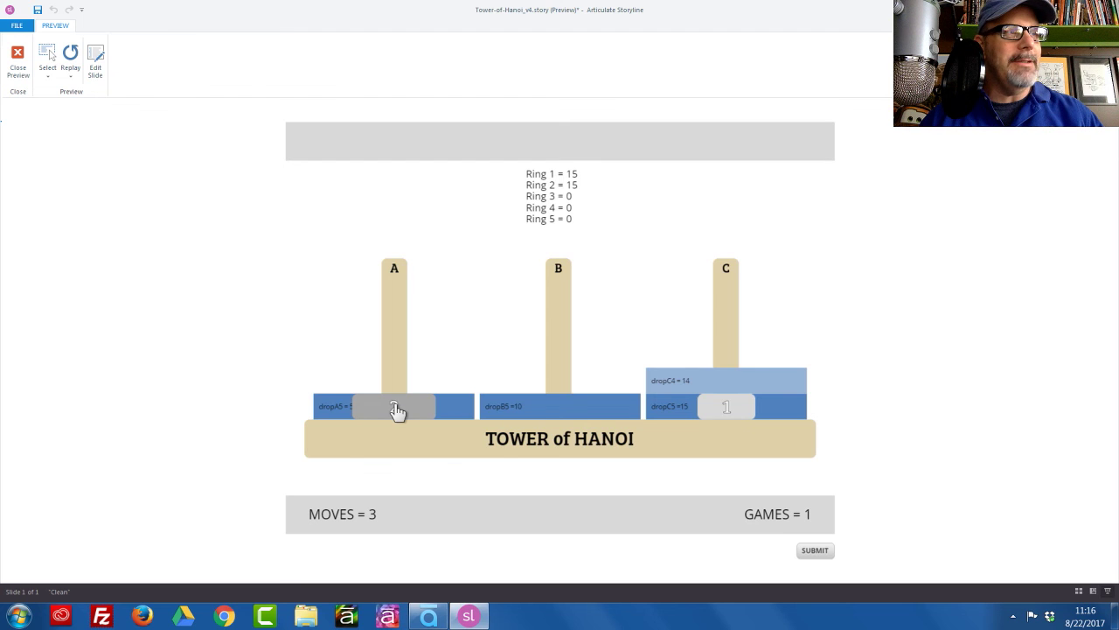
pyautogui.moveTo(394, 407); pyautogui.dragTo(730, 410)
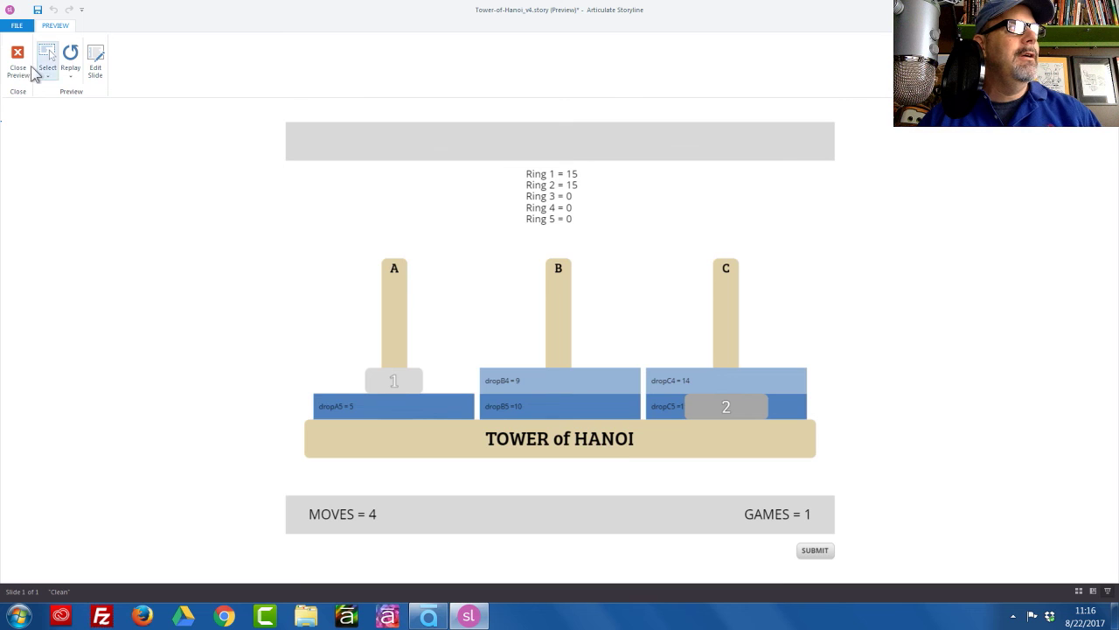
pyautogui.click(19, 70)
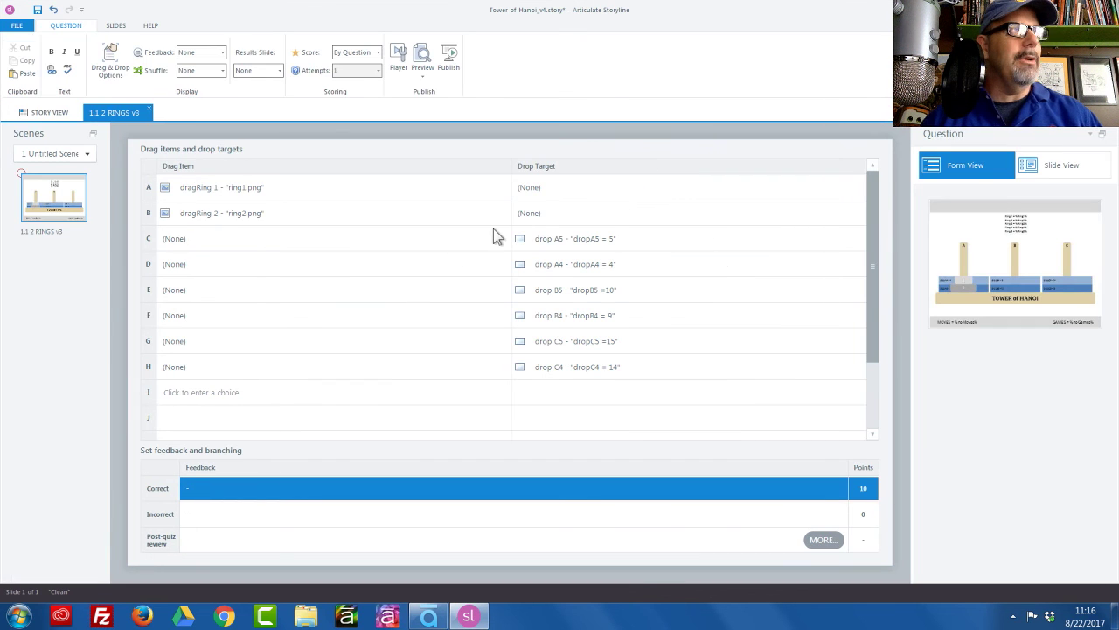
# Close the Tower-of-Hanoi_v4 project without saving its changes and open the Tower-of-Hanoi_v5 - solid project.
pyautogui.click(16, 25)
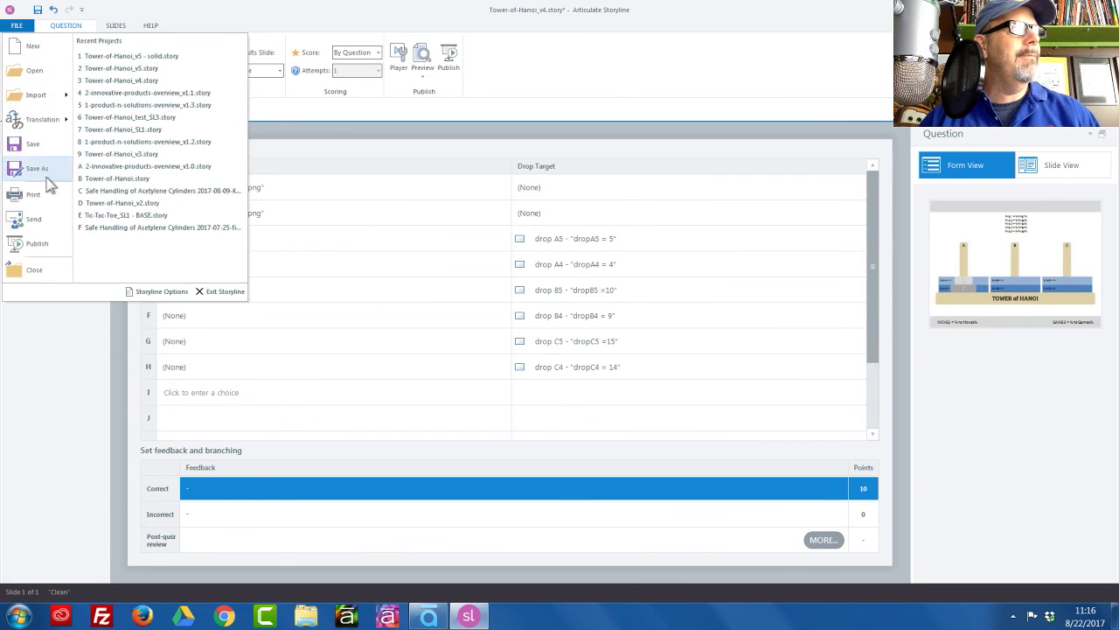
pyautogui.click(41, 272)
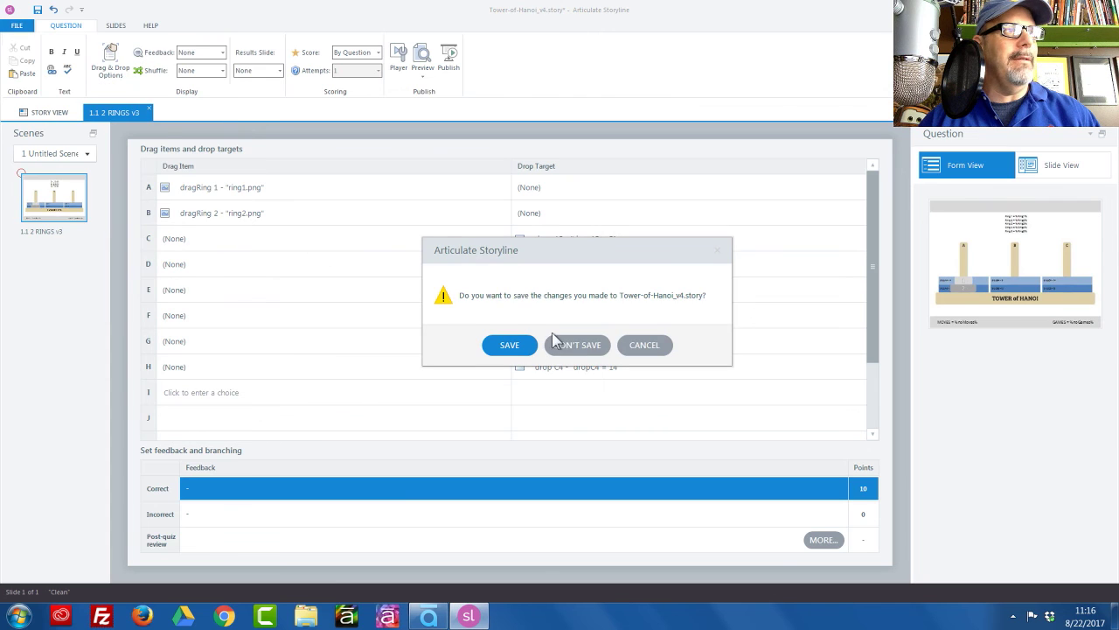
pyautogui.click(579, 344)
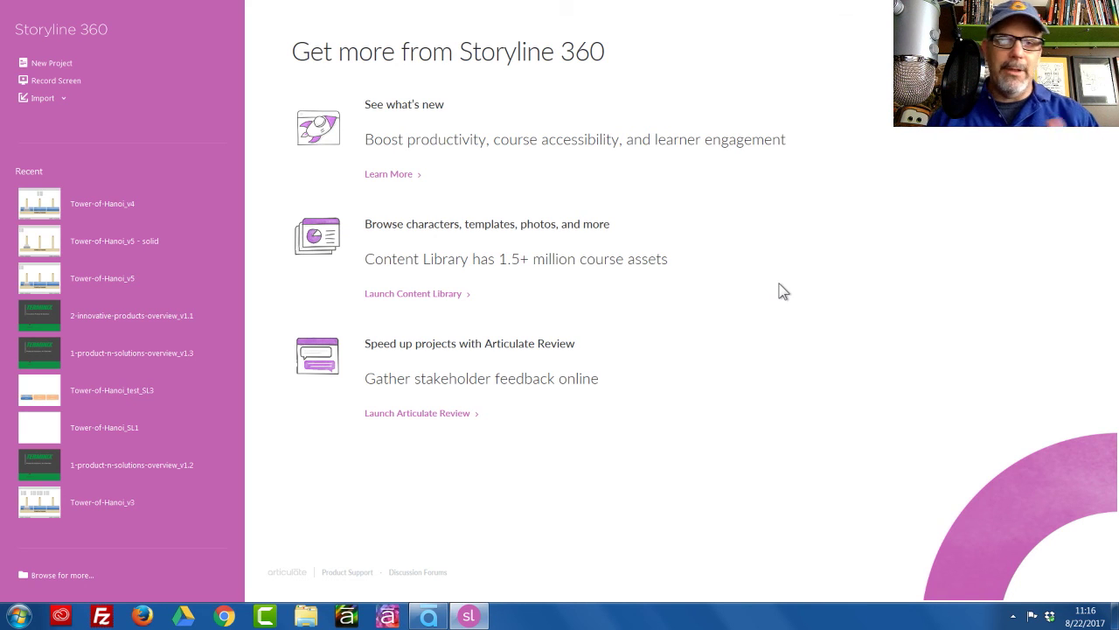
pyautogui.click(134, 245)
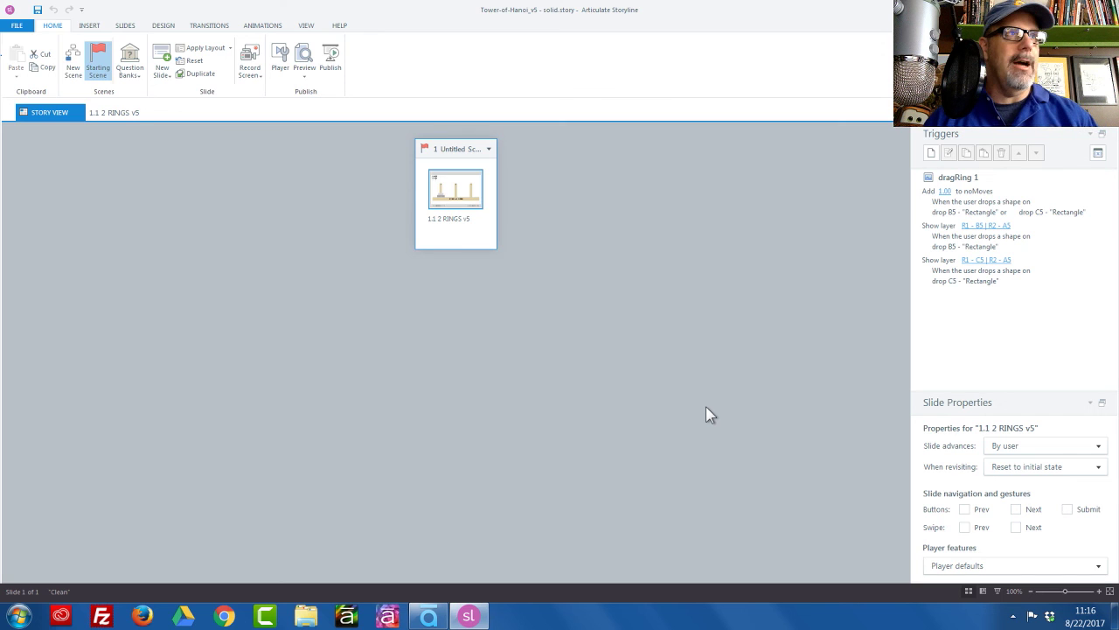
# Open the 2 RINGS v5 slide and undock its slide layers list, enlarging and moving it so every layer shows beside the towers.
pyautogui.doubleClick(454, 197)
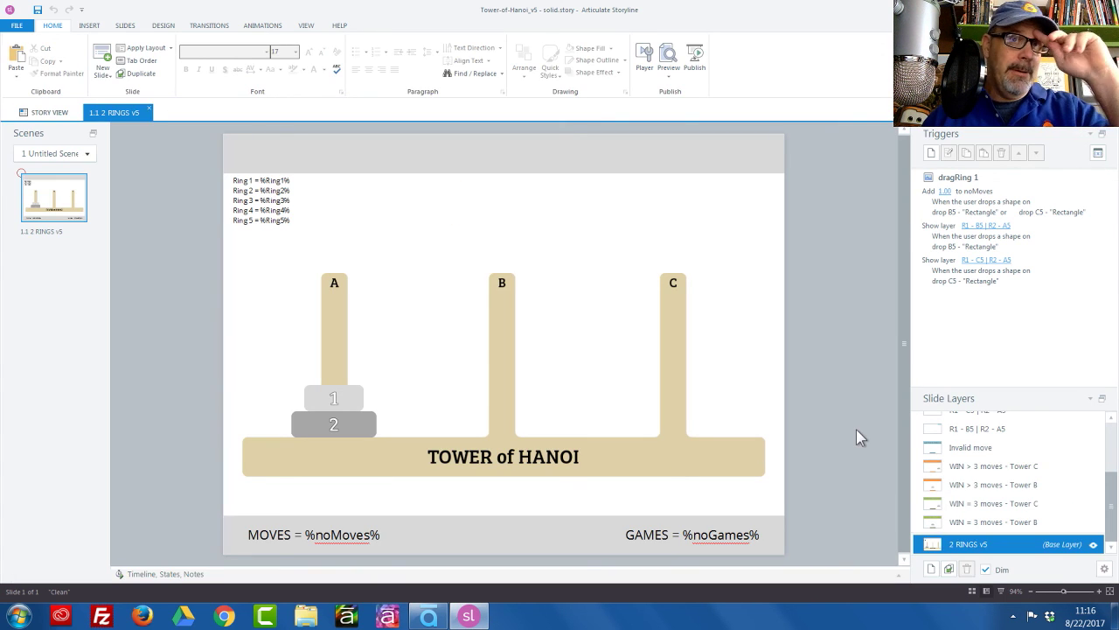
pyautogui.click(1101, 398)
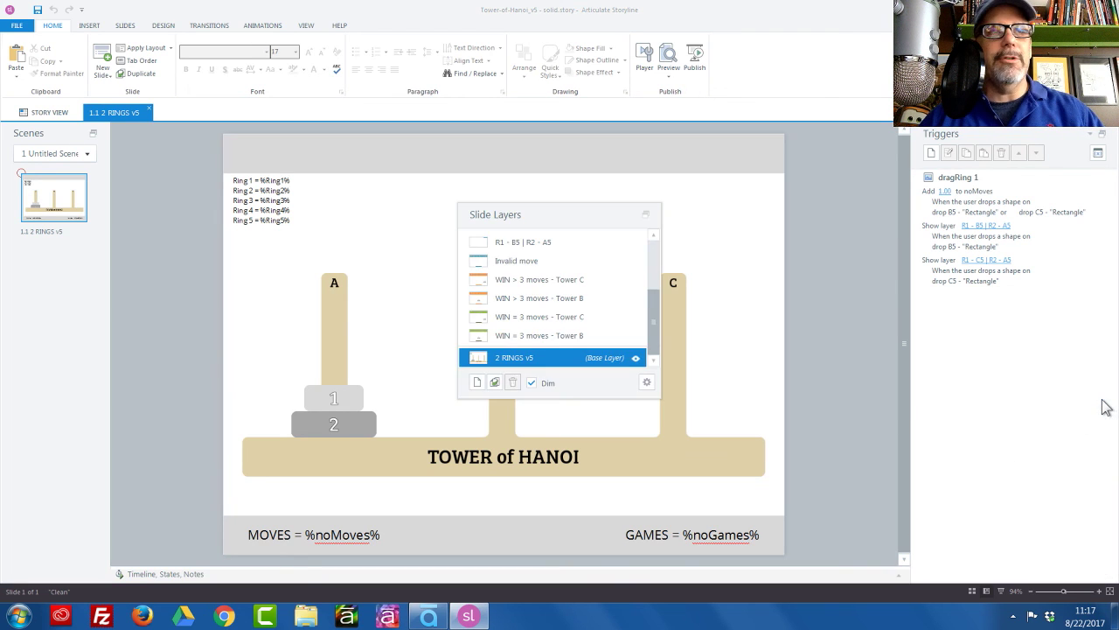
pyautogui.moveTo(599, 205); pyautogui.dragTo(599, 124)
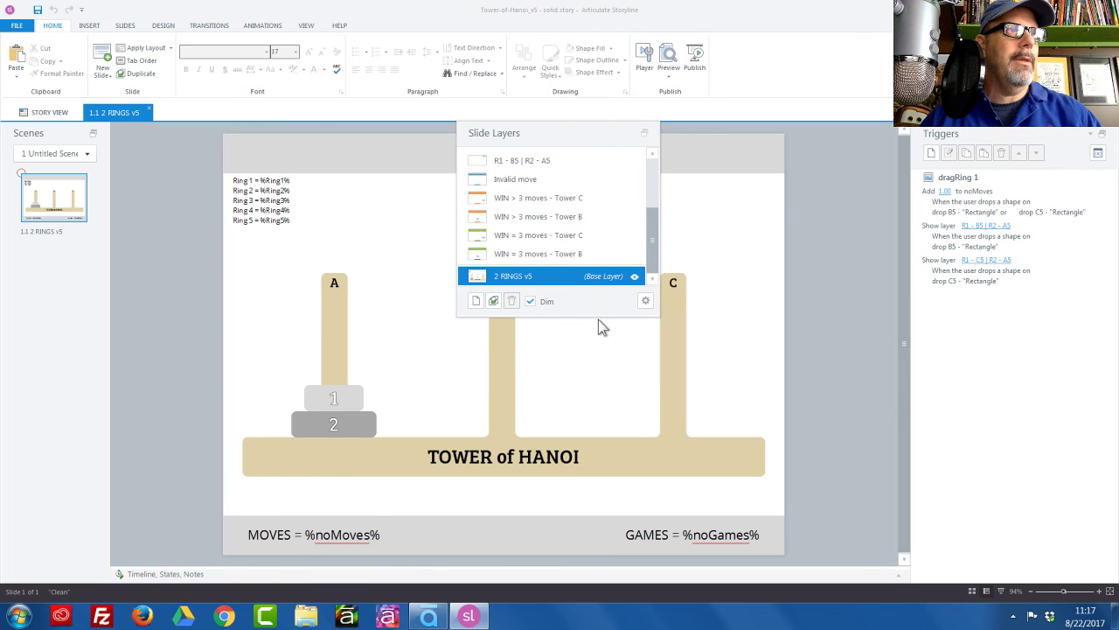
pyautogui.moveTo(598, 316); pyautogui.dragTo(602, 585)
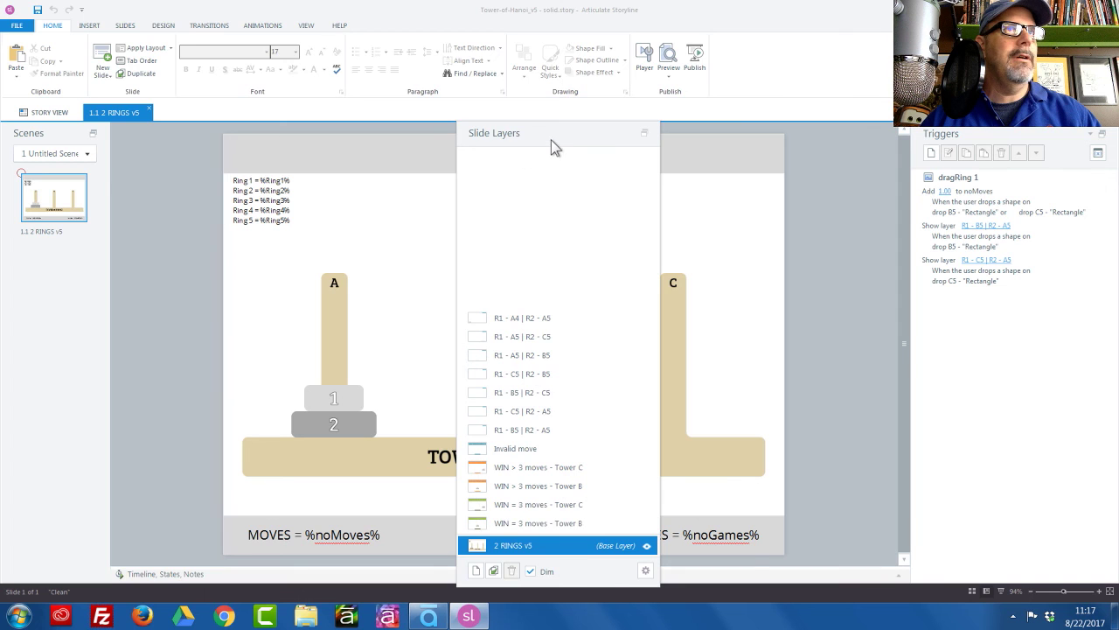
pyautogui.moveTo(550, 147); pyautogui.dragTo(784, 23)
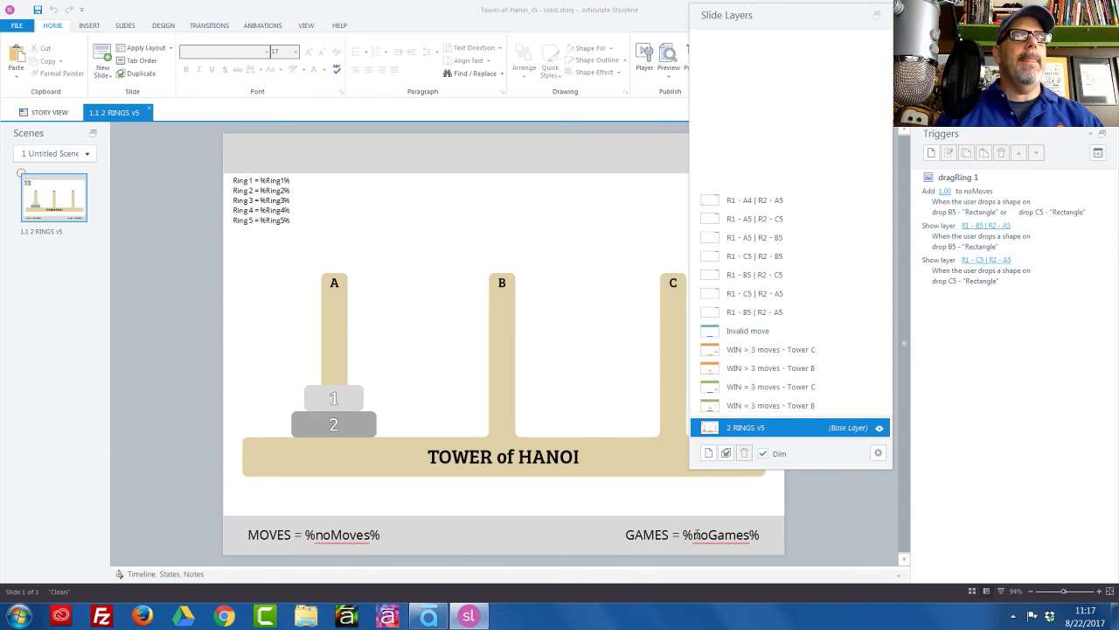
# Examine the WIN = 3 moves layers for Tower B and Tower C, including the rings on tower C, and the WIN > 3 moves layer for Tower B.
pyautogui.click(772, 413)
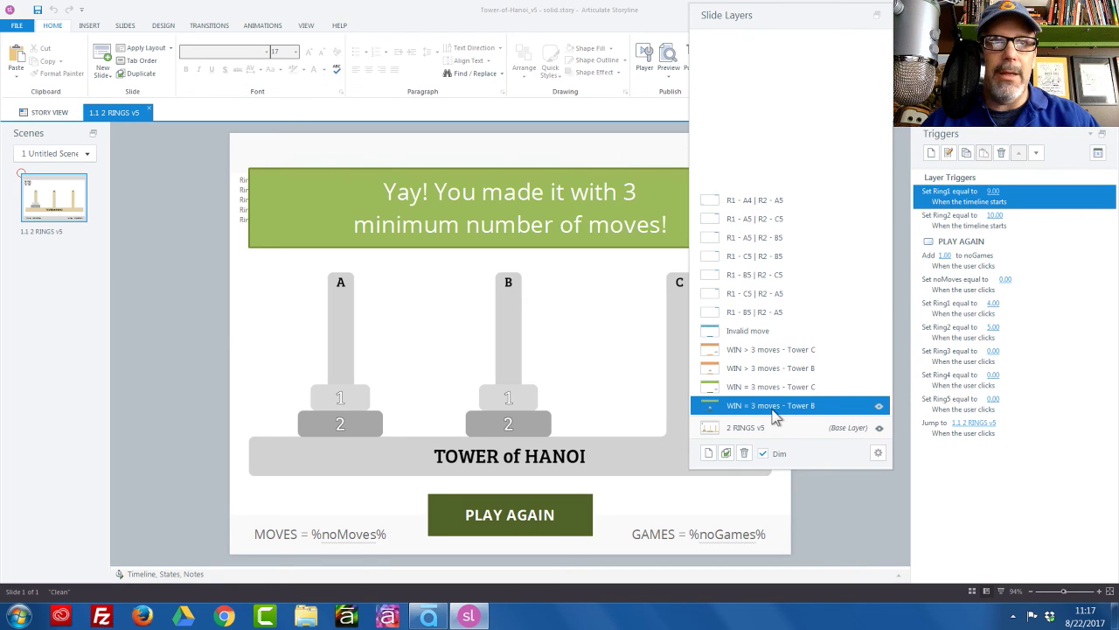
pyautogui.click(781, 388)
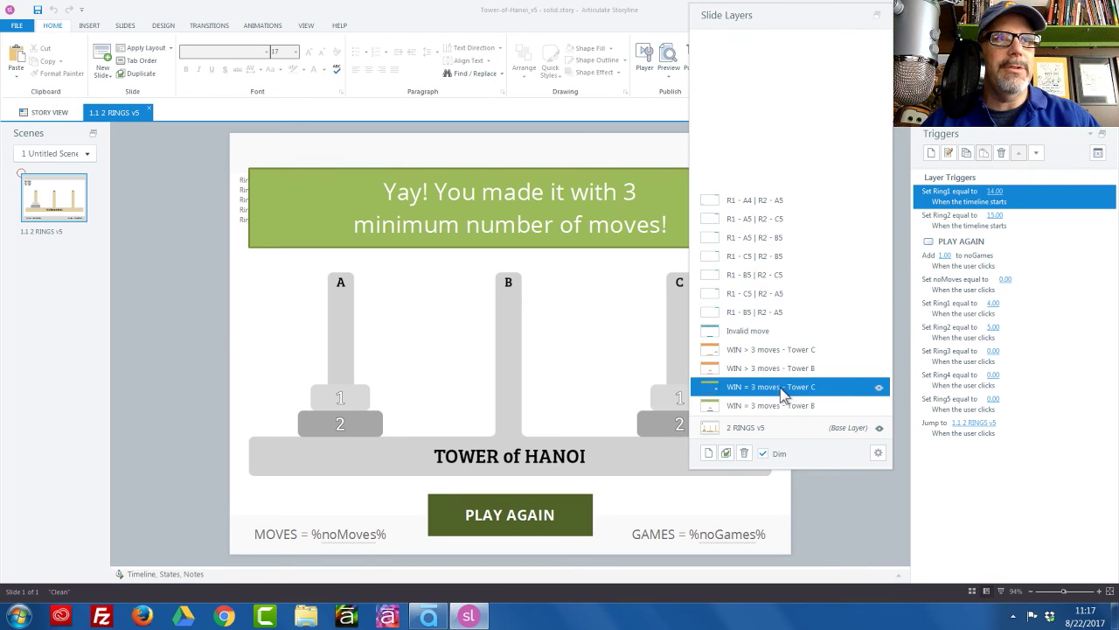
pyautogui.moveTo(786, 16); pyautogui.dragTo(808, 16)
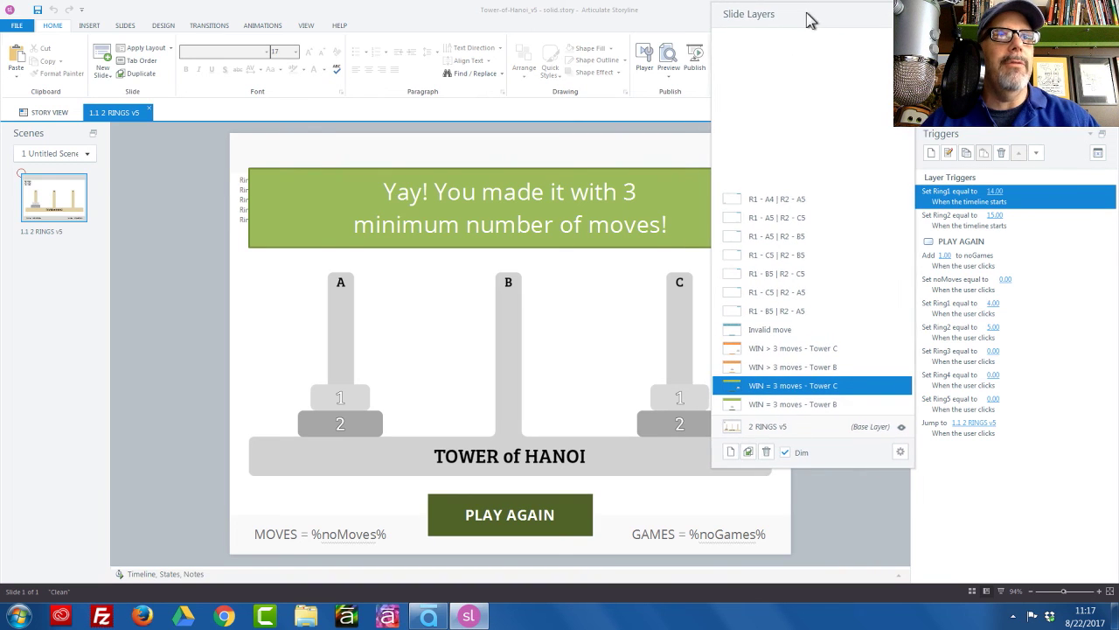
pyautogui.click(673, 404)
pyautogui.click(669, 436)
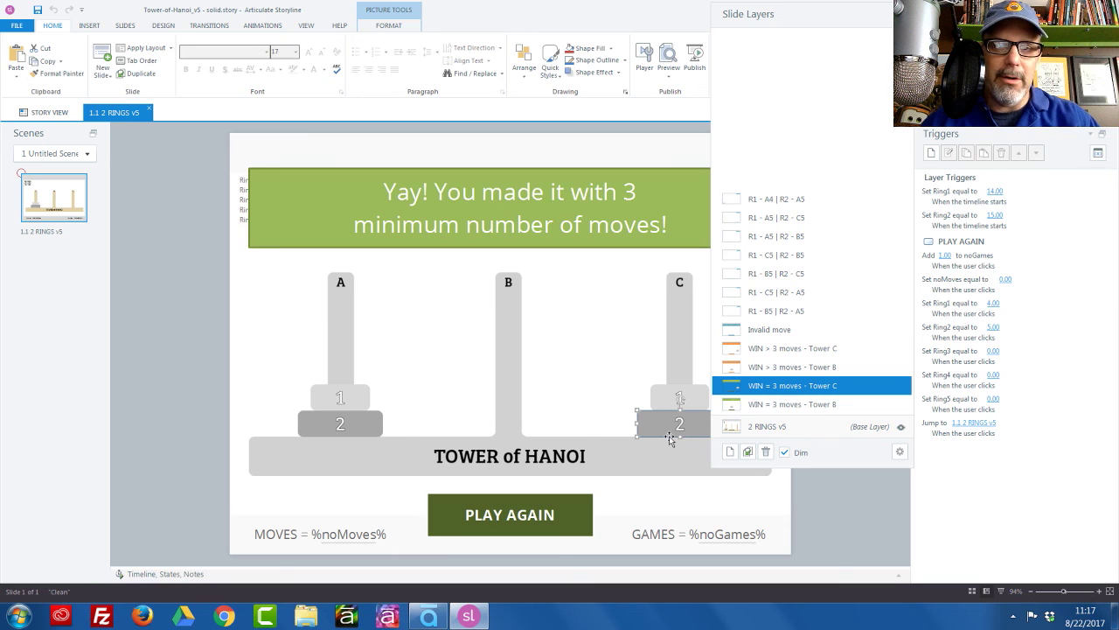
pyautogui.click(766, 368)
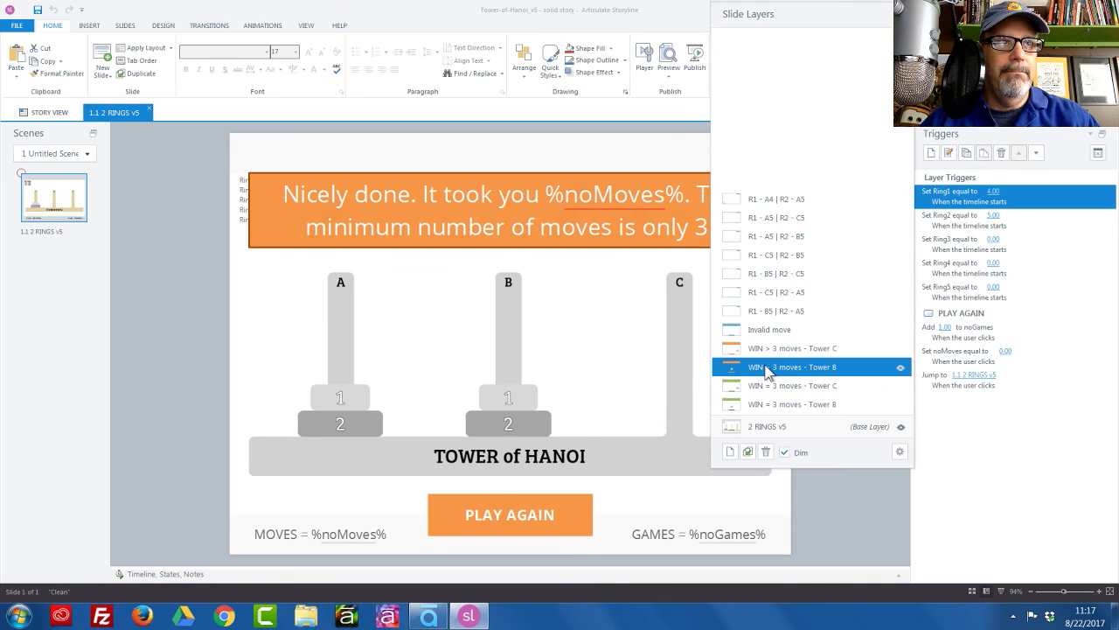